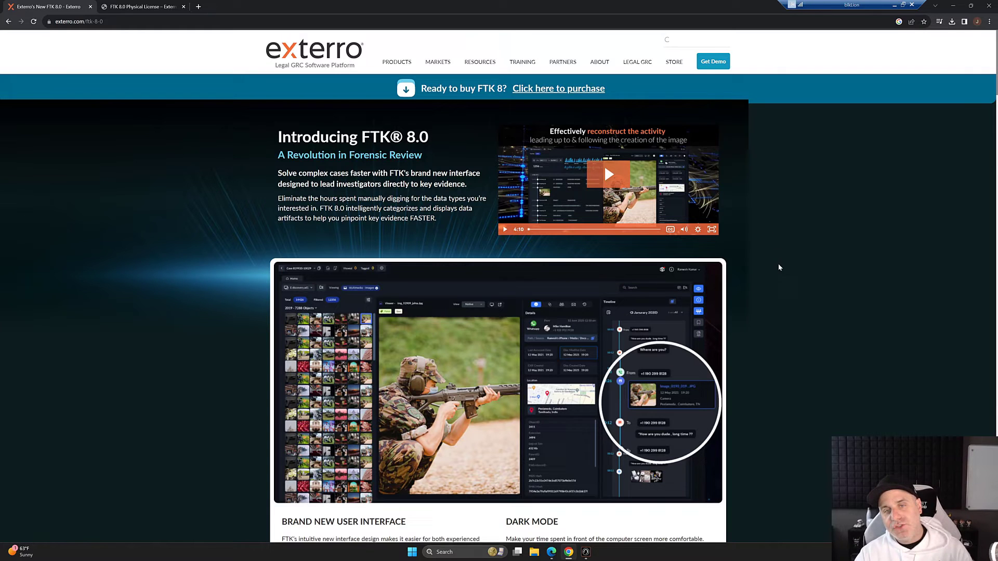
Review the FTK 8.0 product page's feature sections, from the new user interface through the Super Timeline View and mobile data processing.
scroll(779, 267, down, 6)
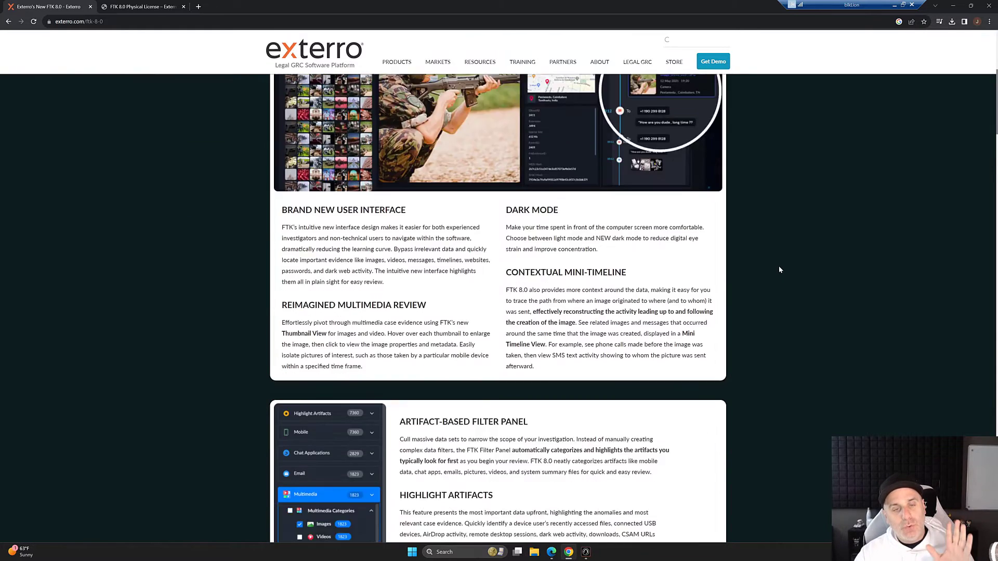
scroll(778, 270, down, 2)
scroll(780, 270, down, 4)
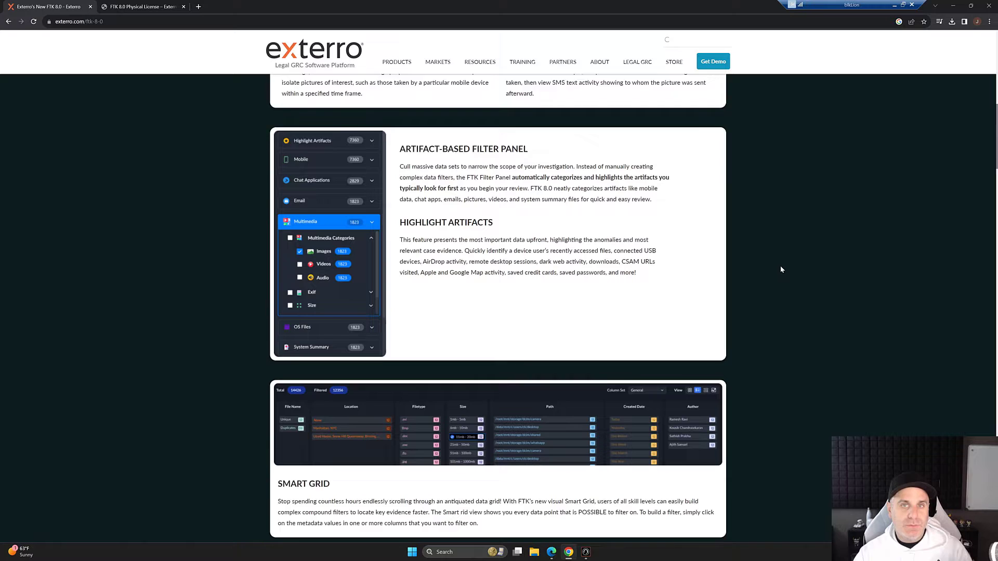
scroll(781, 268, down, 2)
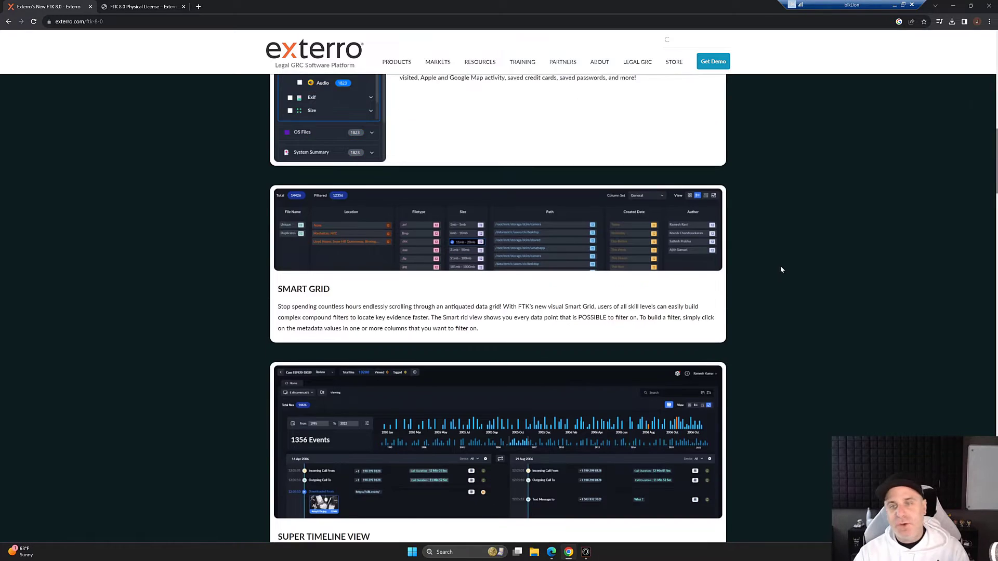
scroll(781, 268, down, 3)
scroll(781, 269, down, 3)
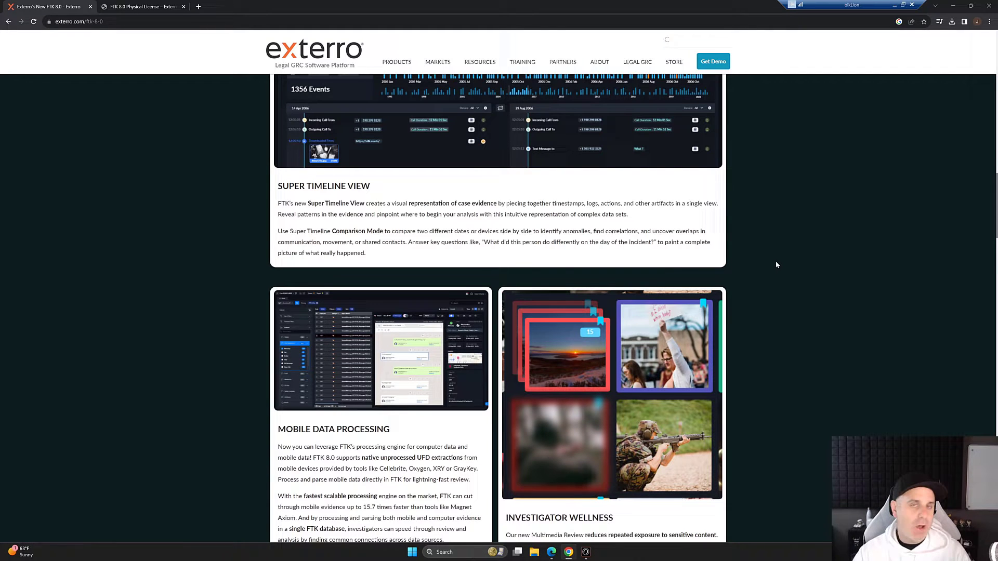
scroll(776, 262, up, 5)
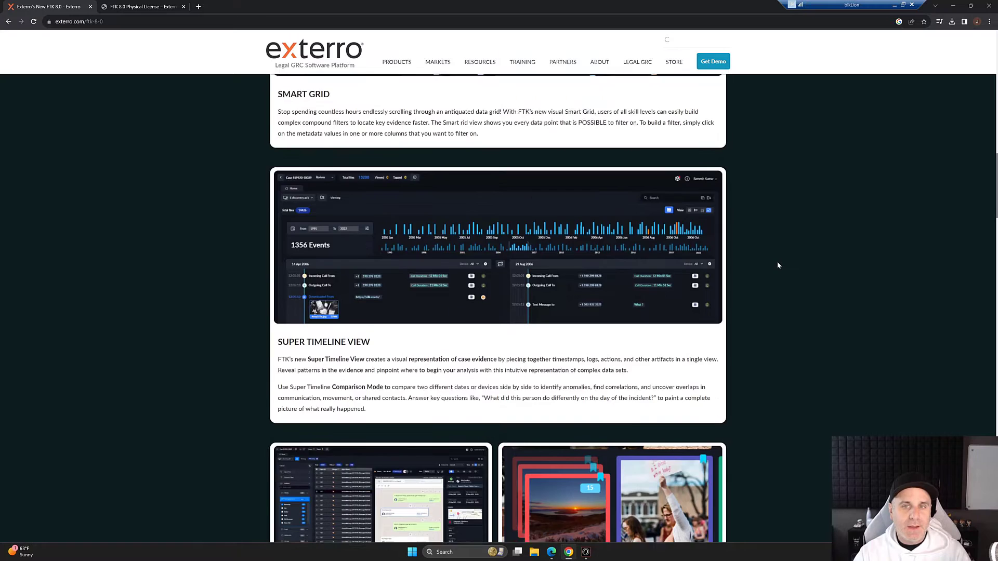
scroll(778, 265, up, 12)
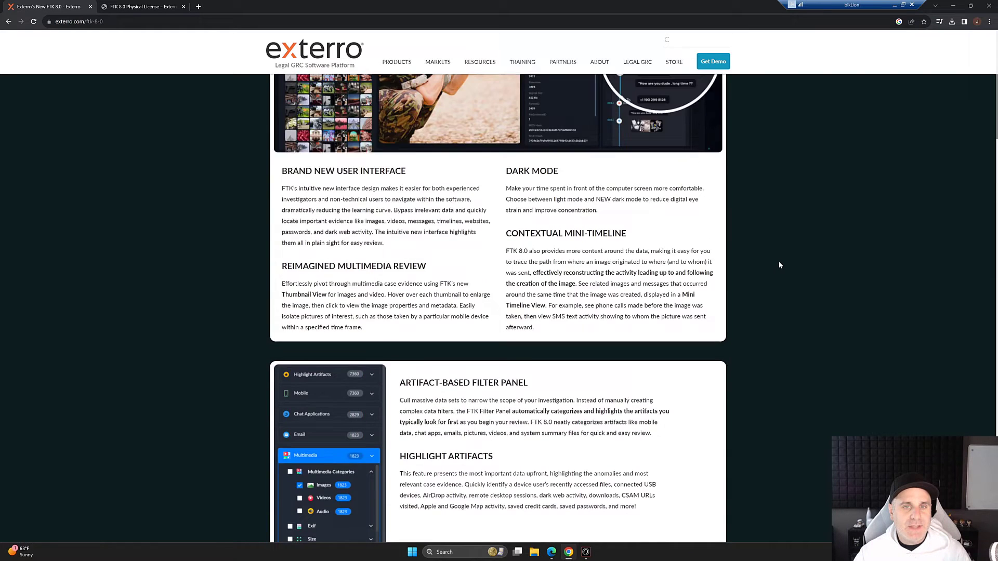
scroll(778, 265, up, 5)
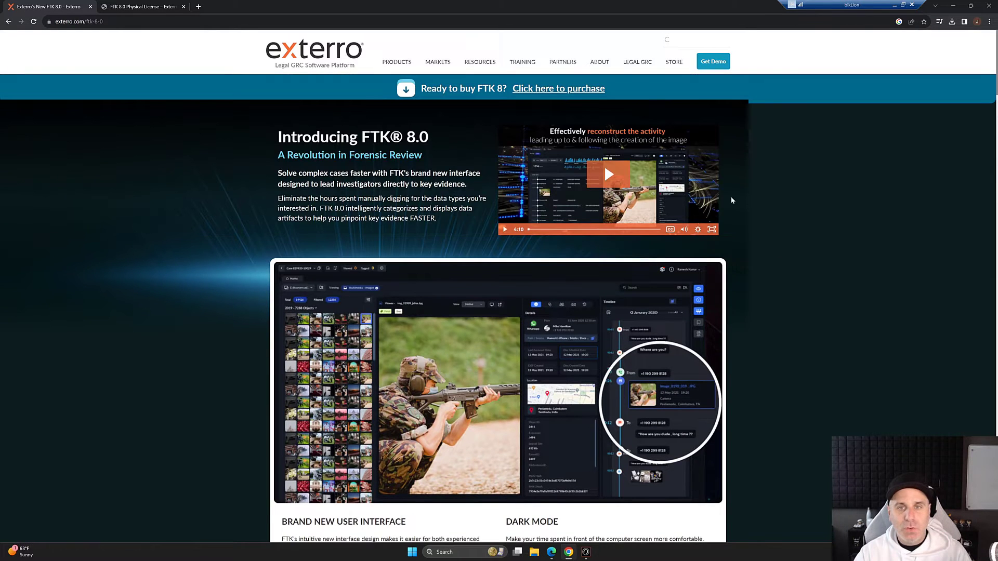
Go to the FTK 8.0 Physical License purchase page in the store and choose the FTK 8.0 License Only option.
click(547, 94)
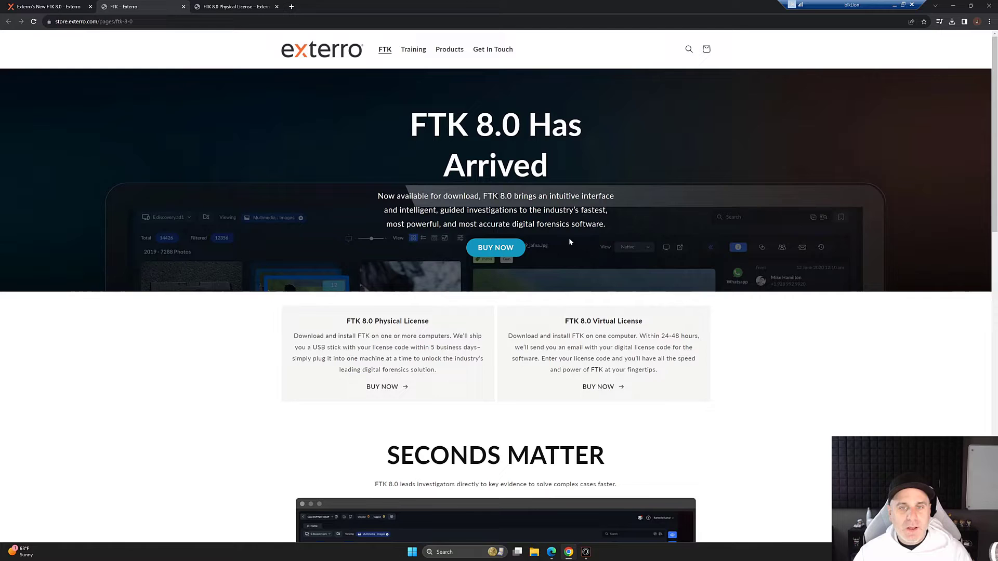
click(498, 257)
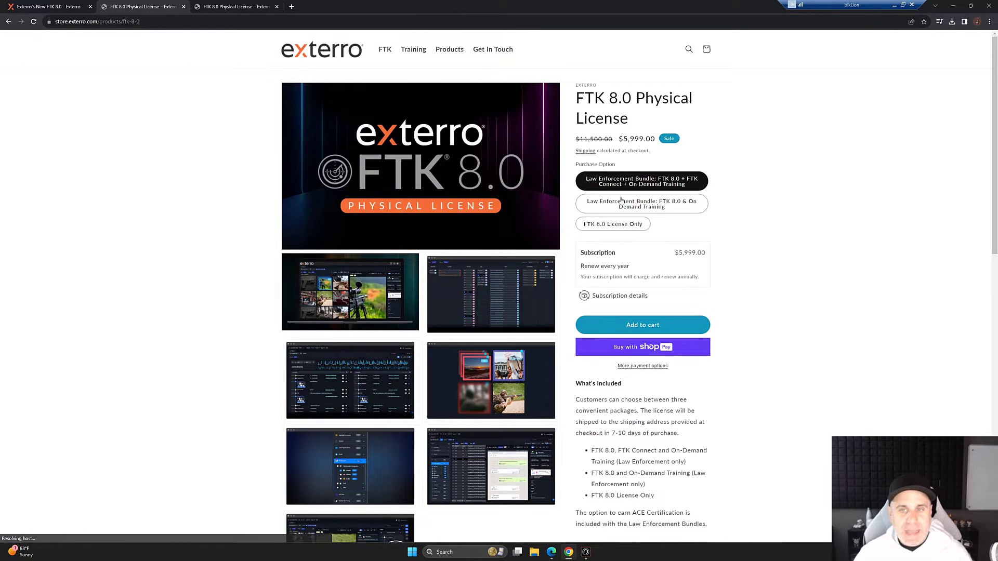
click(613, 224)
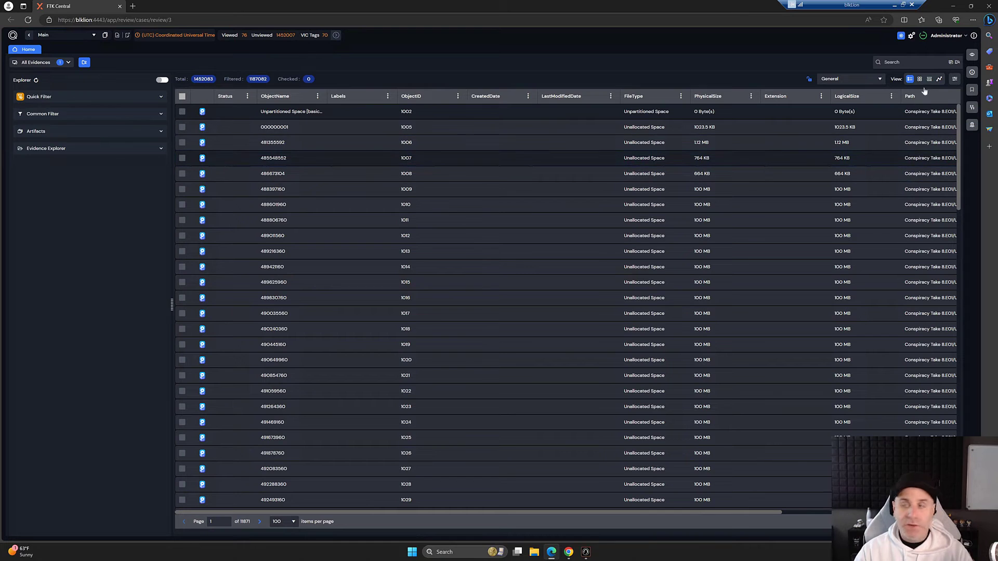
Show the case evidence in the smart grid with the Recent Files-Folders column set, found under Recent in Summary Information.
click(928, 80)
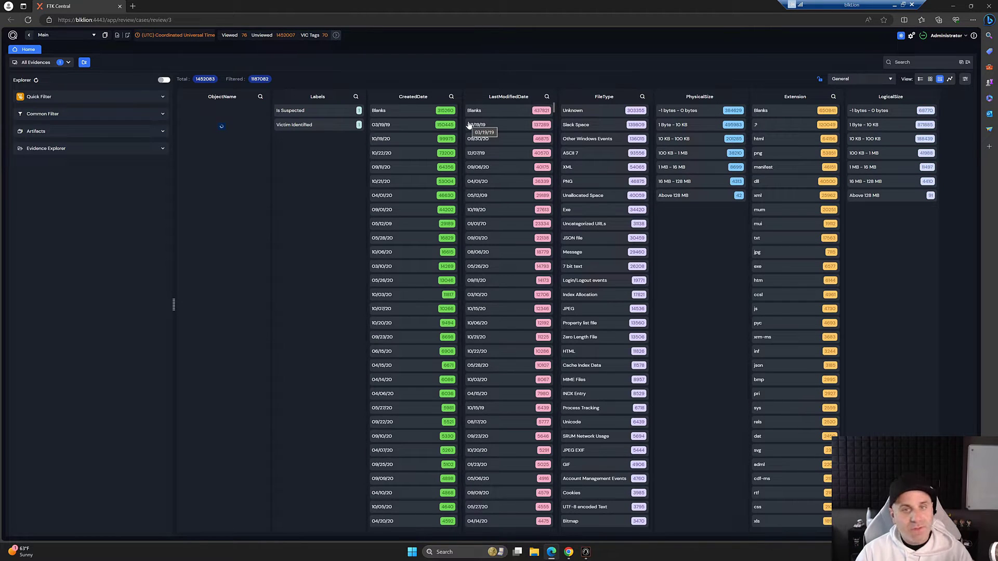
click(884, 81)
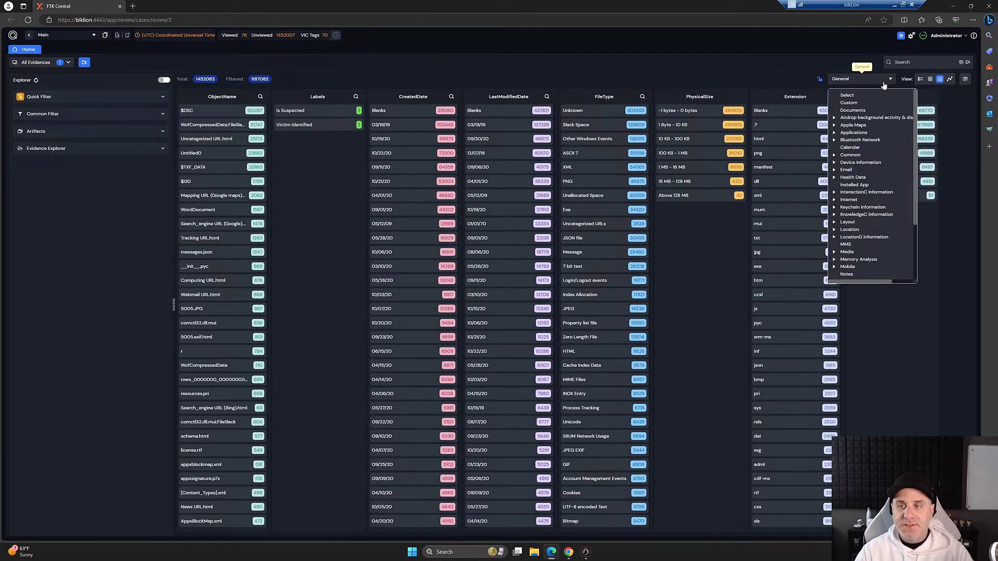
scroll(854, 235, down, 2)
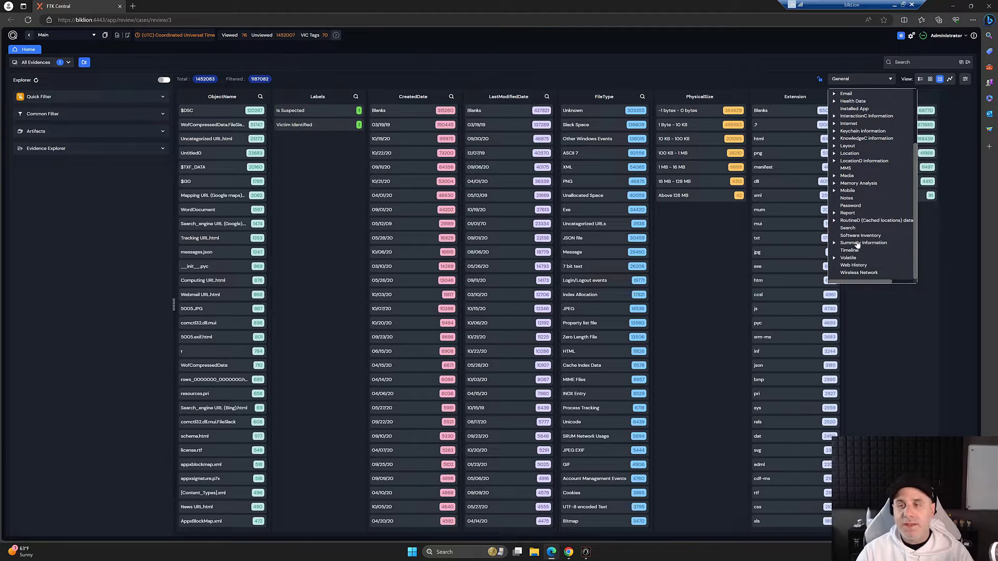
click(835, 243)
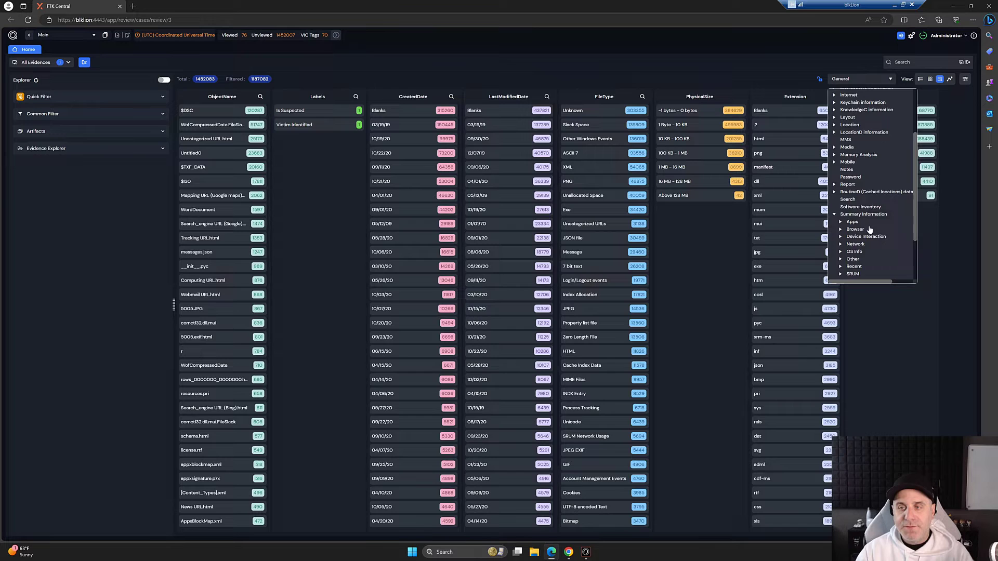
scroll(844, 255, down, 3)
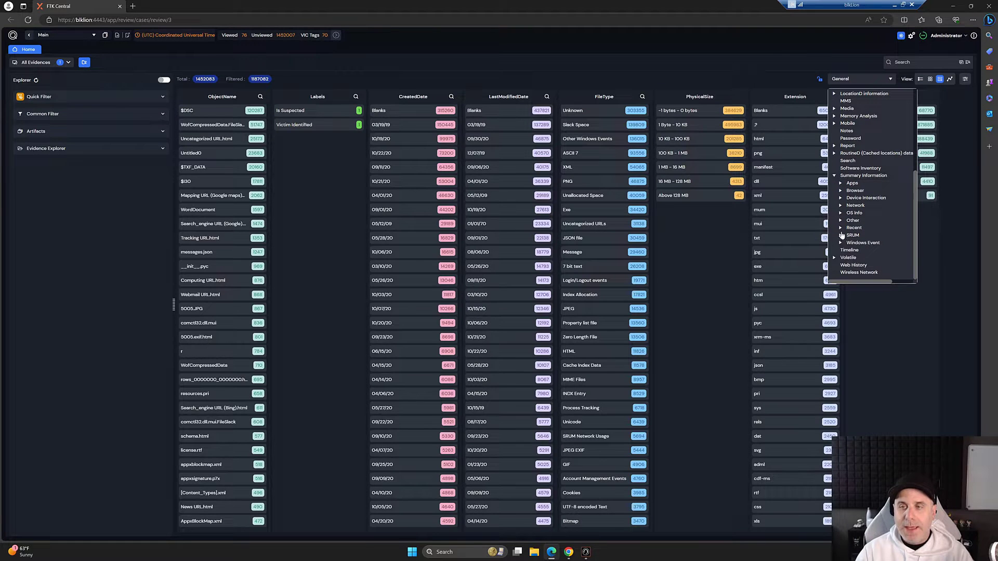
click(840, 228)
scroll(874, 233, down, 3)
click(875, 228)
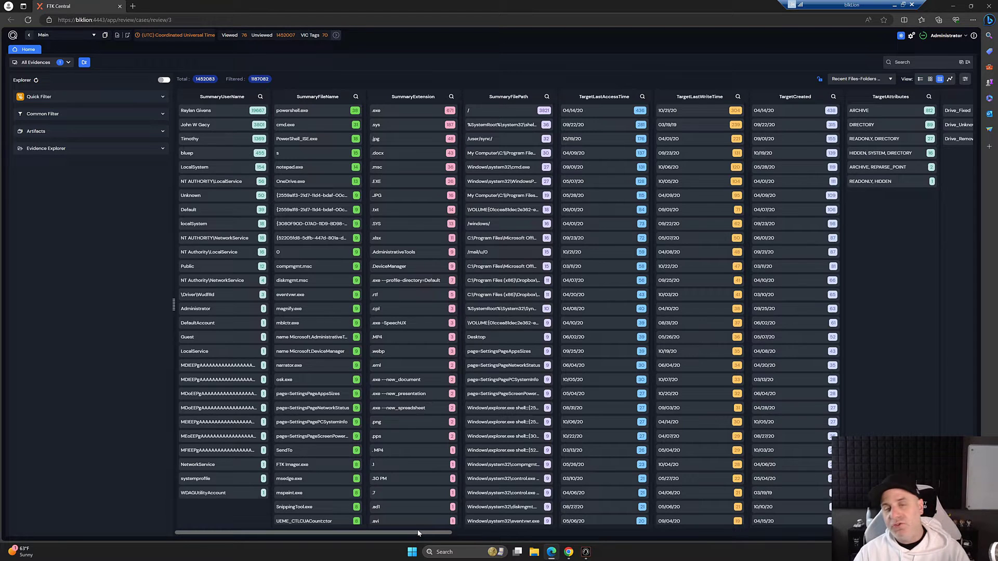
Filter the evidence to DriveType Drive_Removable and then to VolumeName Good_Guy.
drag(403, 532, 615, 532)
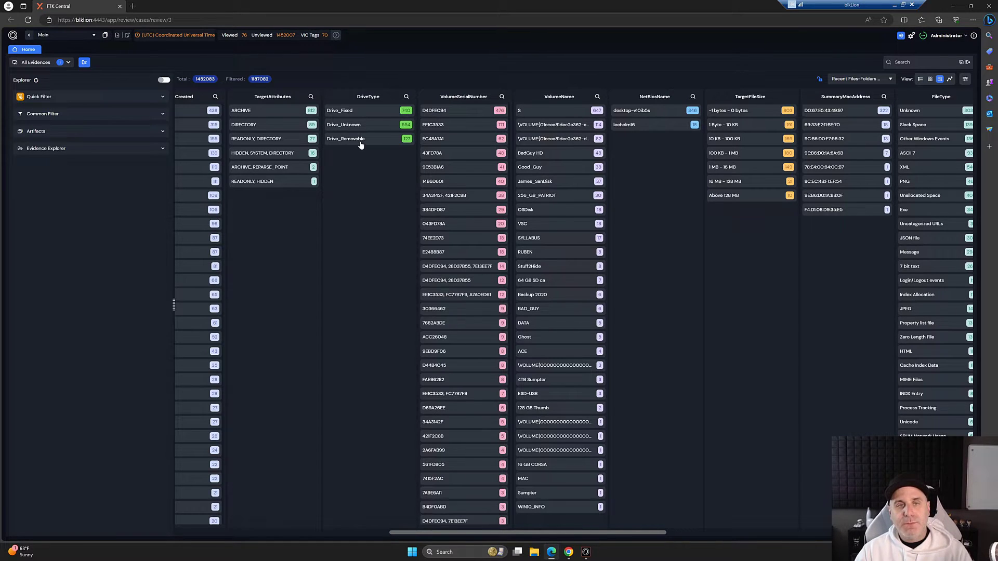
click(361, 141)
click(871, 62)
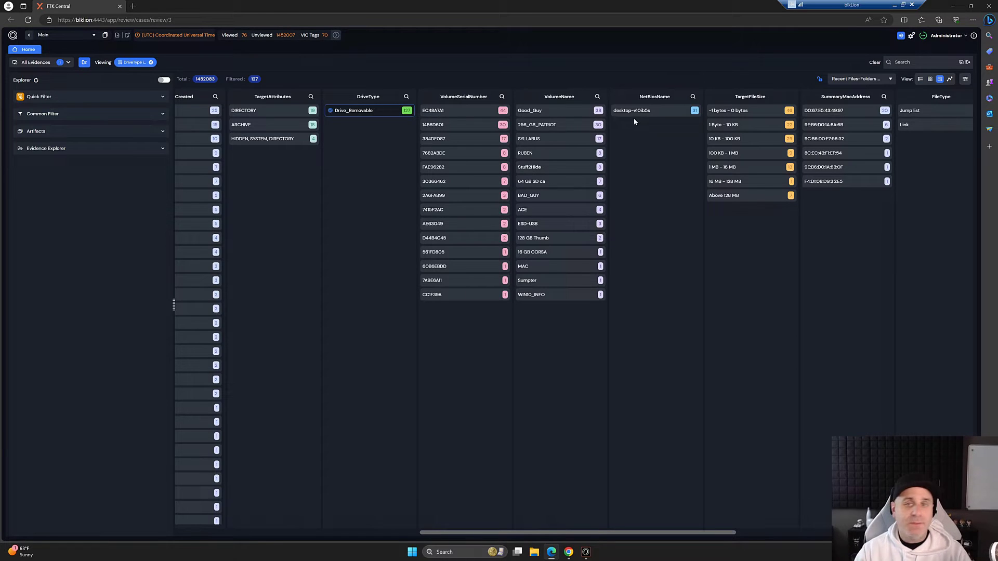
click(537, 111)
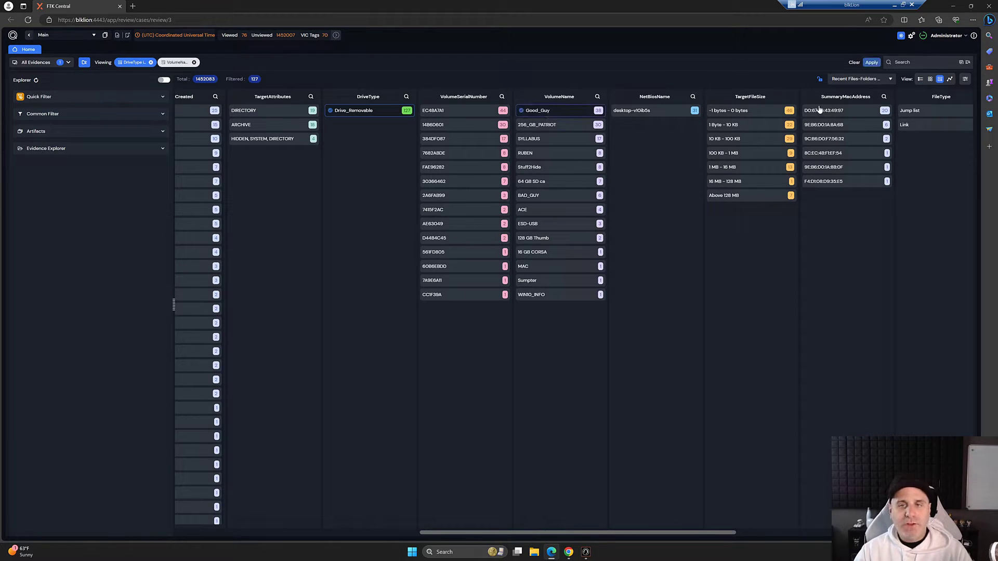
click(871, 63)
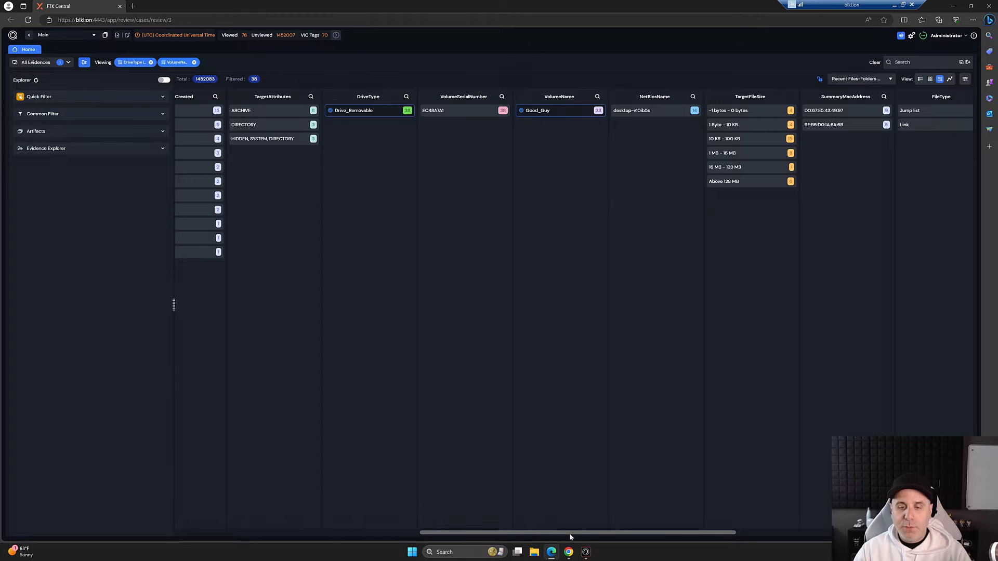
Narrow the Good_Guy drive results to the third account listed under SummaryUserName.
drag(569, 533, 292, 507)
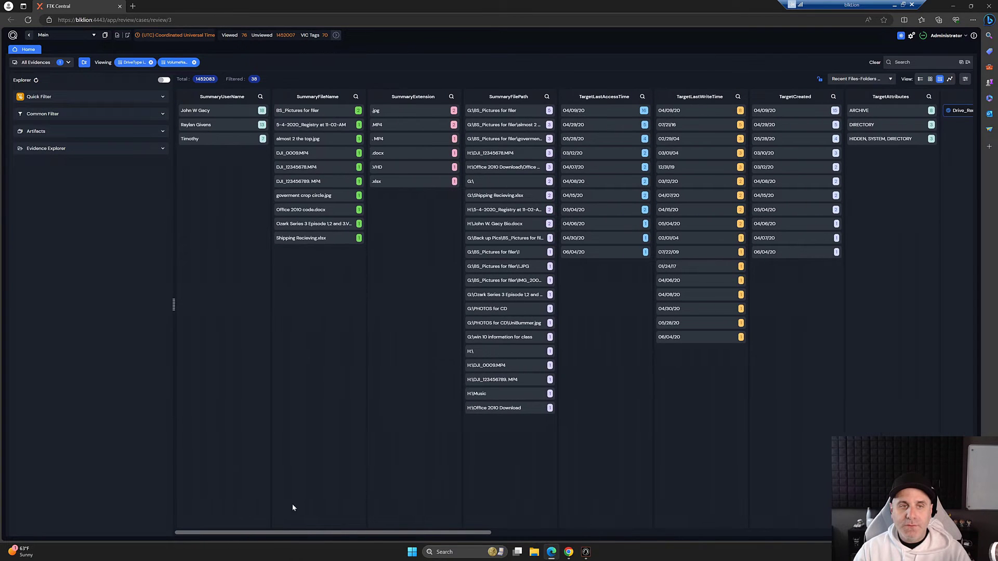
click(209, 139)
click(871, 63)
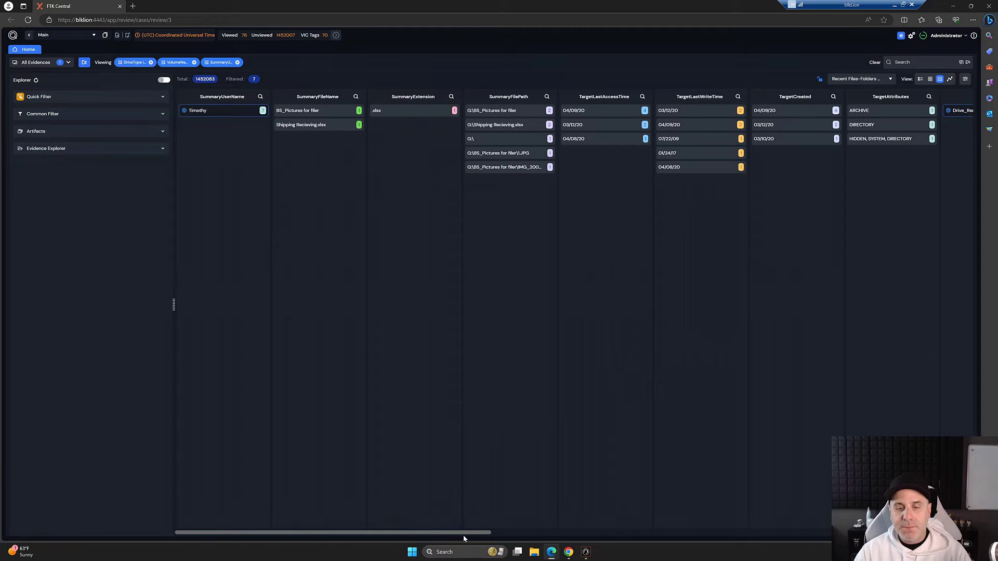
Review the drive and file columns of the filtered records, and display the records in the row-based list view.
scroll(508, 531, right, 10)
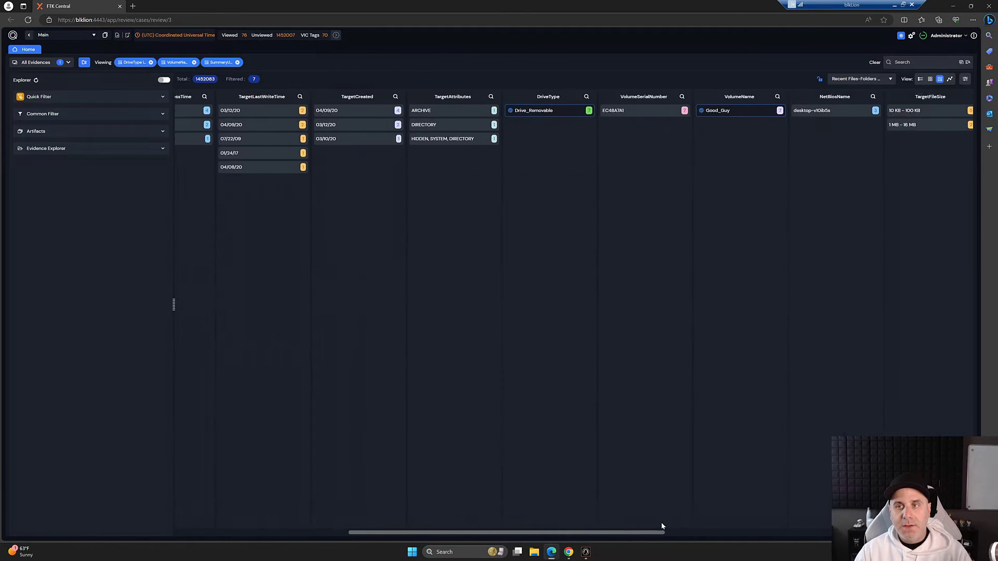
scroll(749, 529, right, 5)
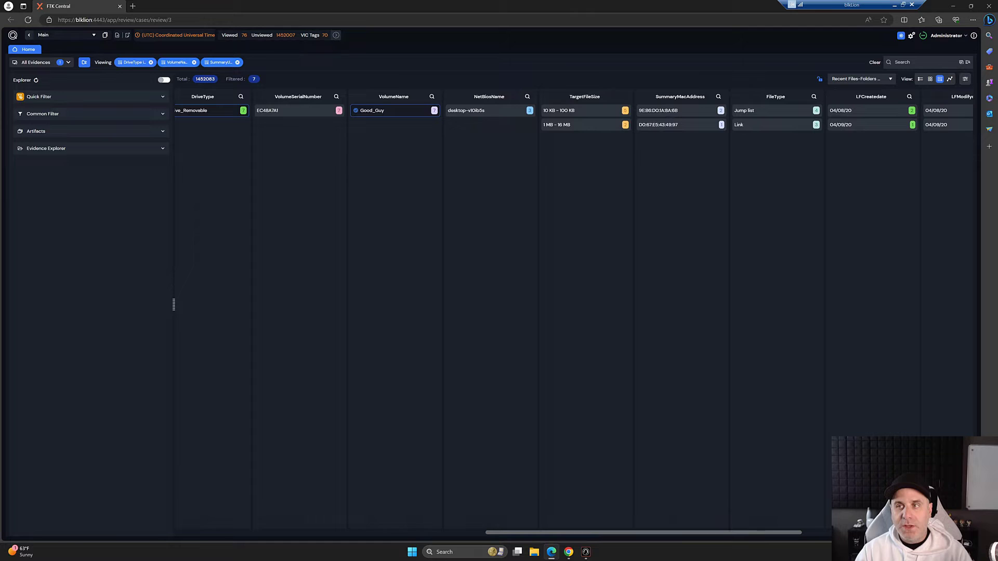
click(920, 80)
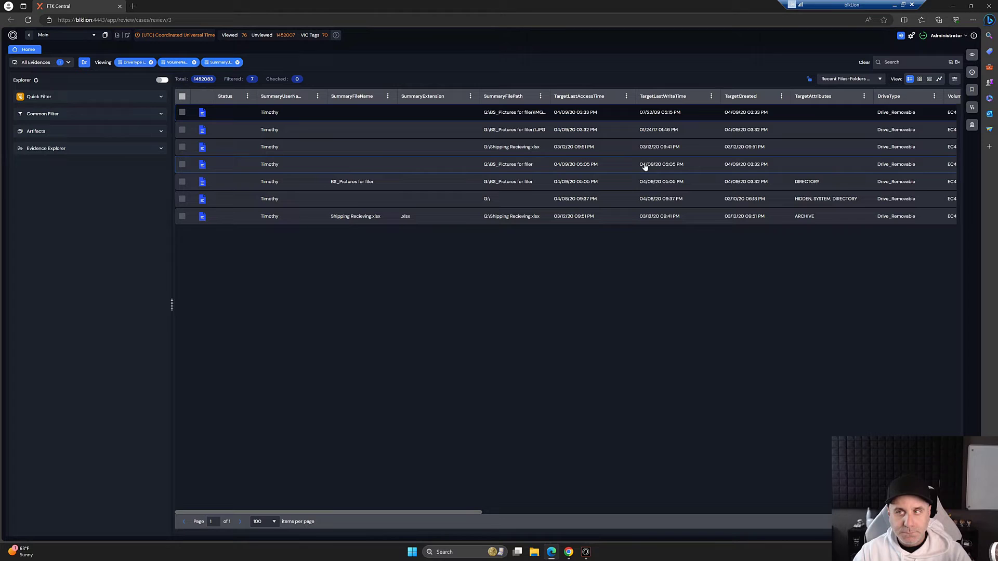
Clear the applied filters and restrict the evidence to Images in the Multimedia artifacts category.
click(864, 62)
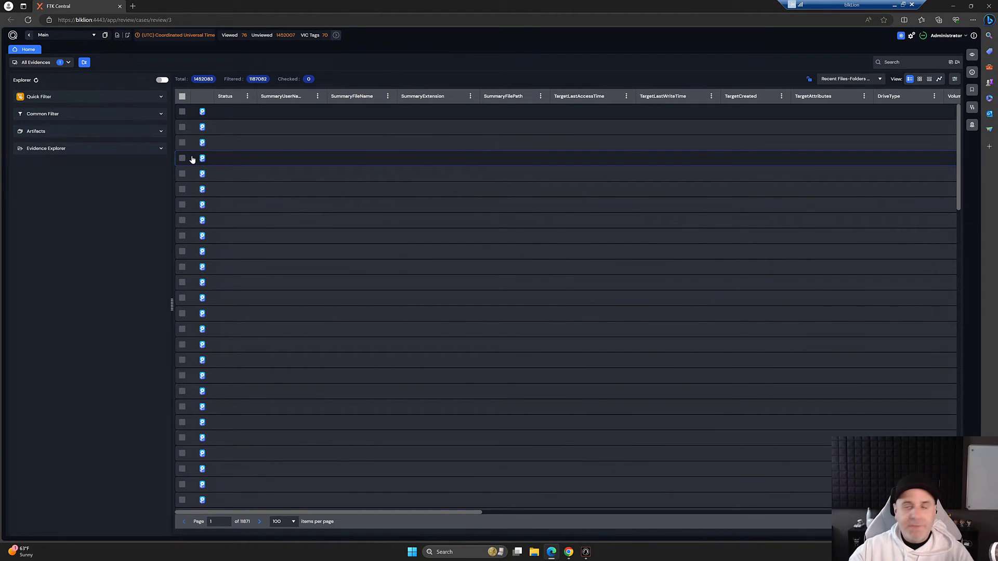
click(152, 134)
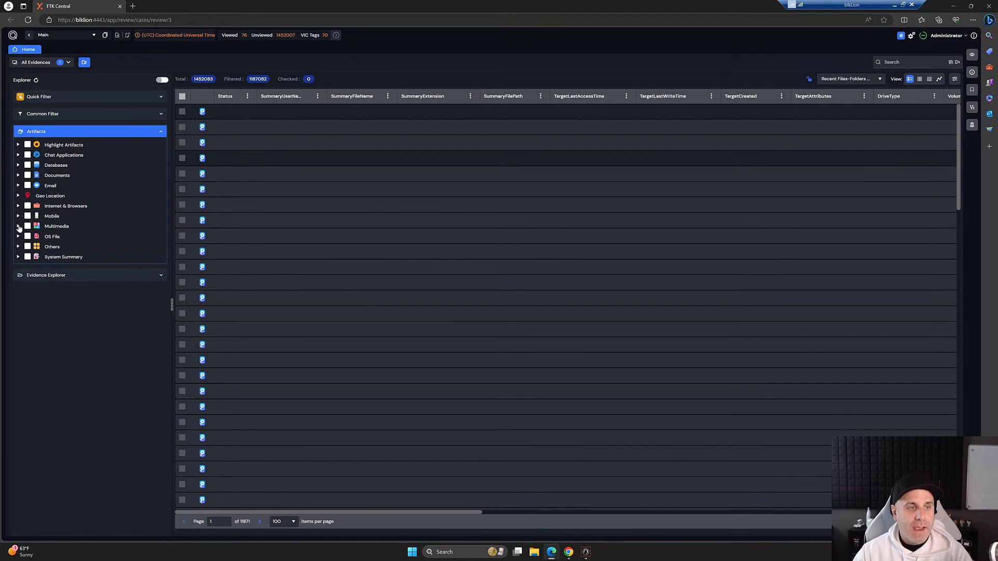
click(18, 227)
click(31, 246)
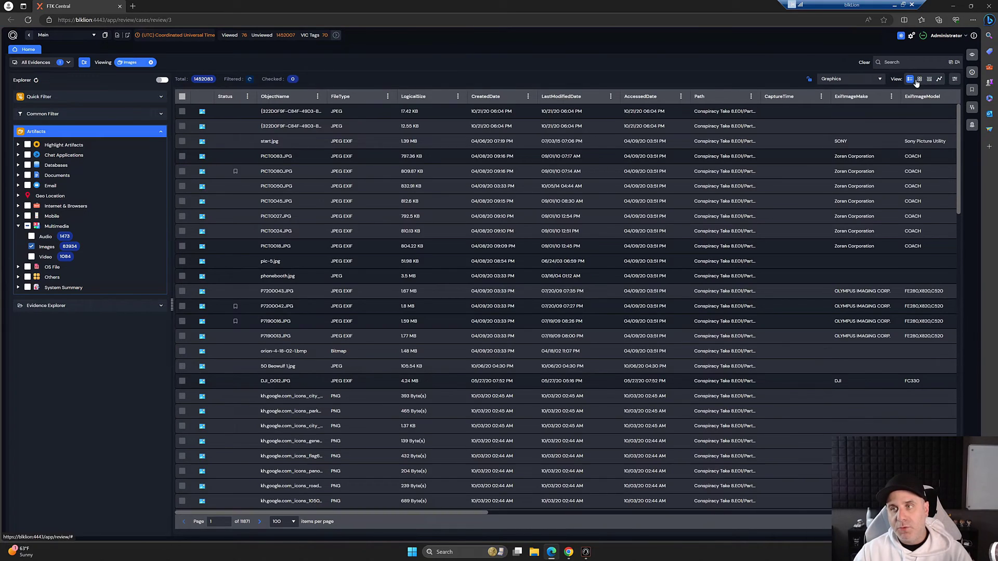
Browse the list of image files and display them as thumbnails.
scroll(437, 296, down, 10)
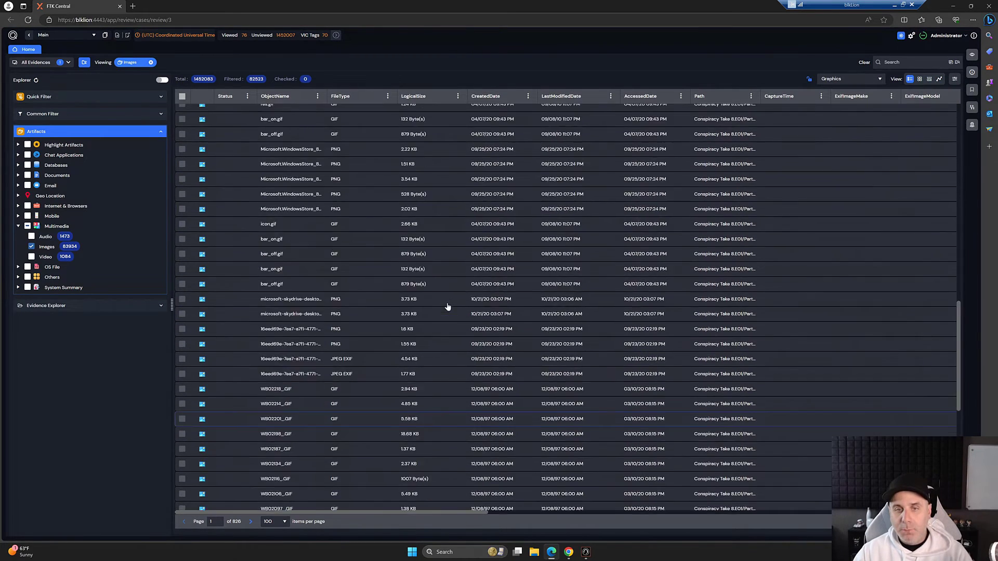
scroll(426, 260, down, 5)
click(919, 79)
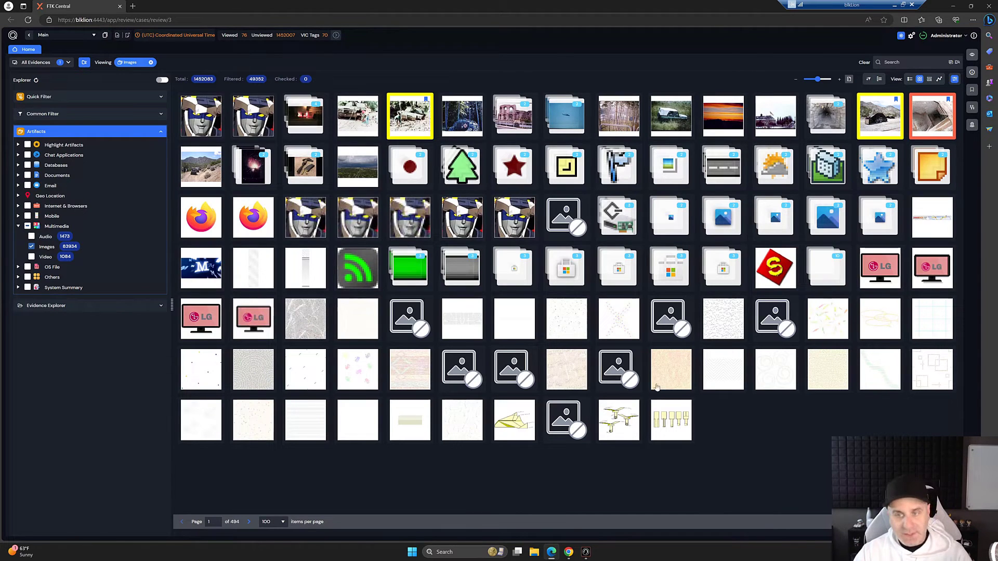
Display the images in the smart grid and filter them to the ExifImageMake value Canon.
click(929, 79)
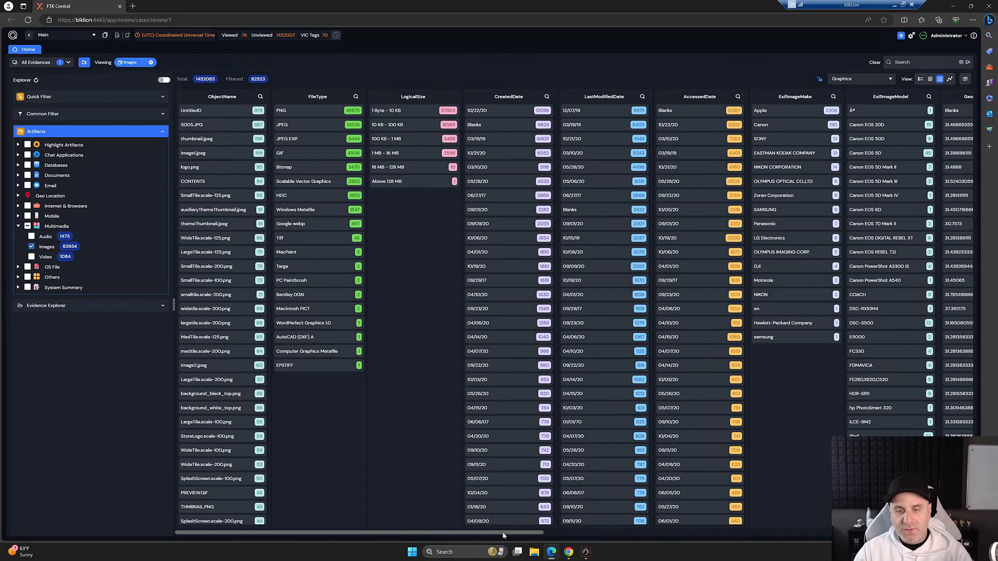
drag(505, 535, 623, 535)
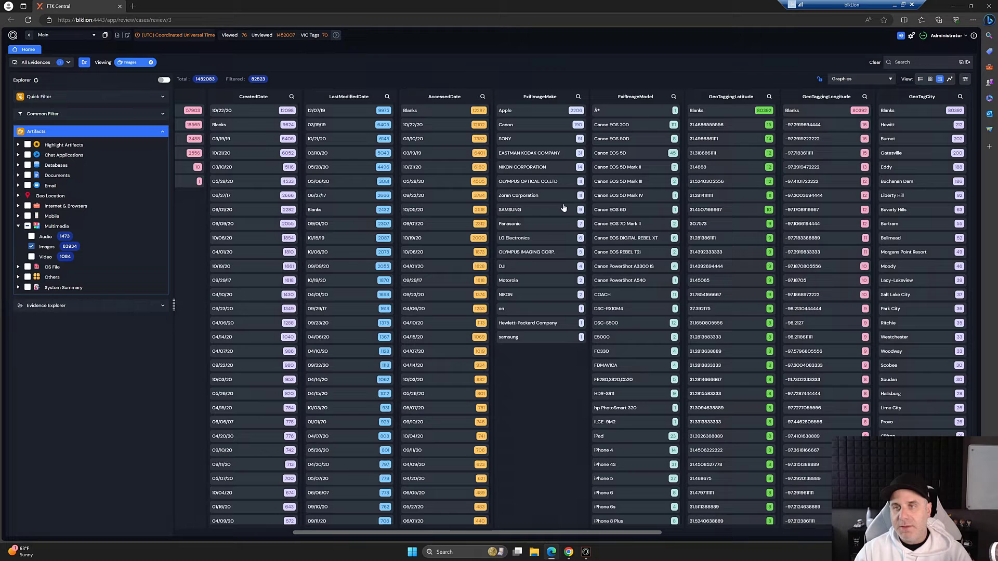
drag(567, 535, 717, 532)
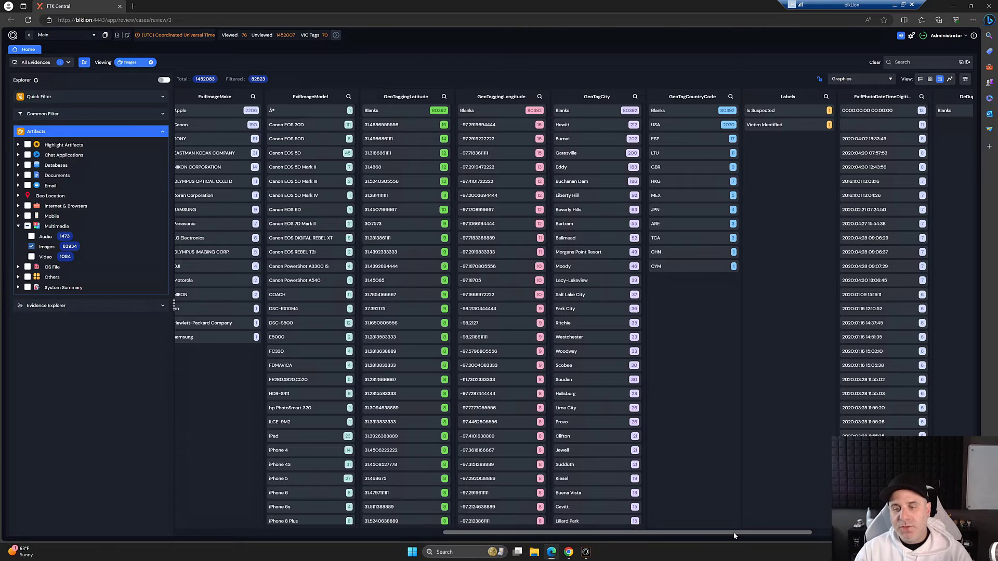
drag(734, 535, 615, 548)
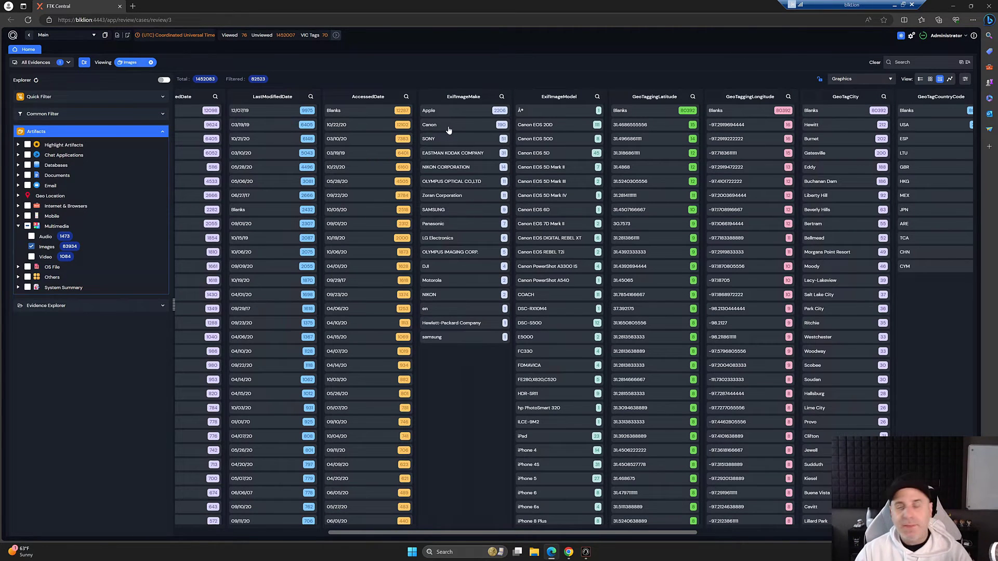
click(431, 124)
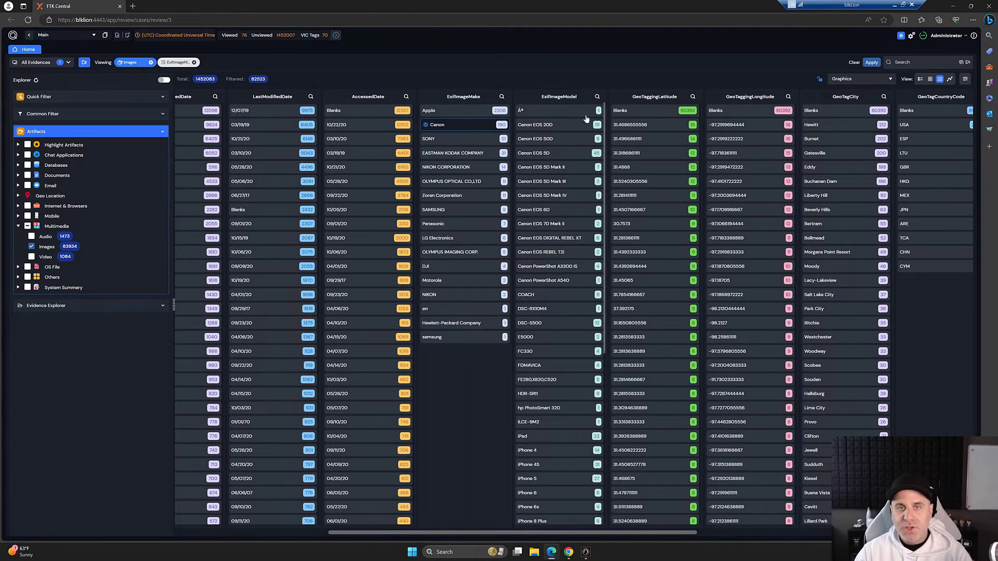
click(871, 63)
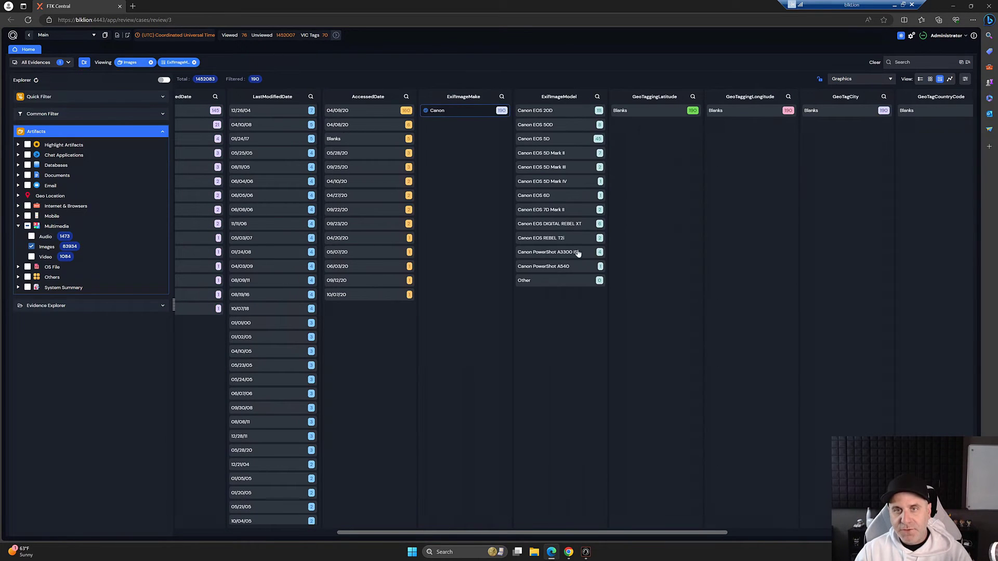
Narrow the Canon images to those with the CreatedDate 04/09/20.
drag(508, 535, 537, 529)
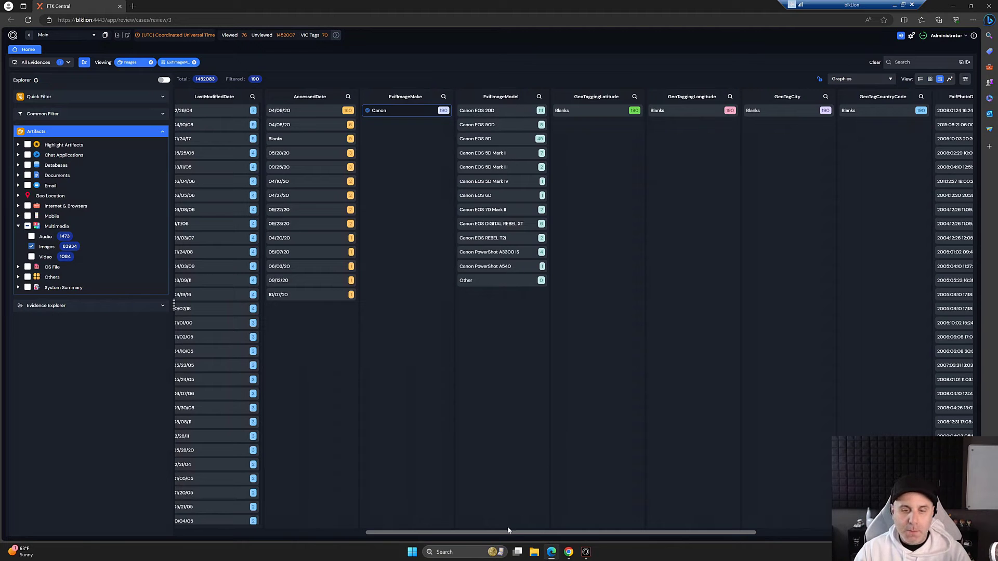
drag(494, 536, 310, 515)
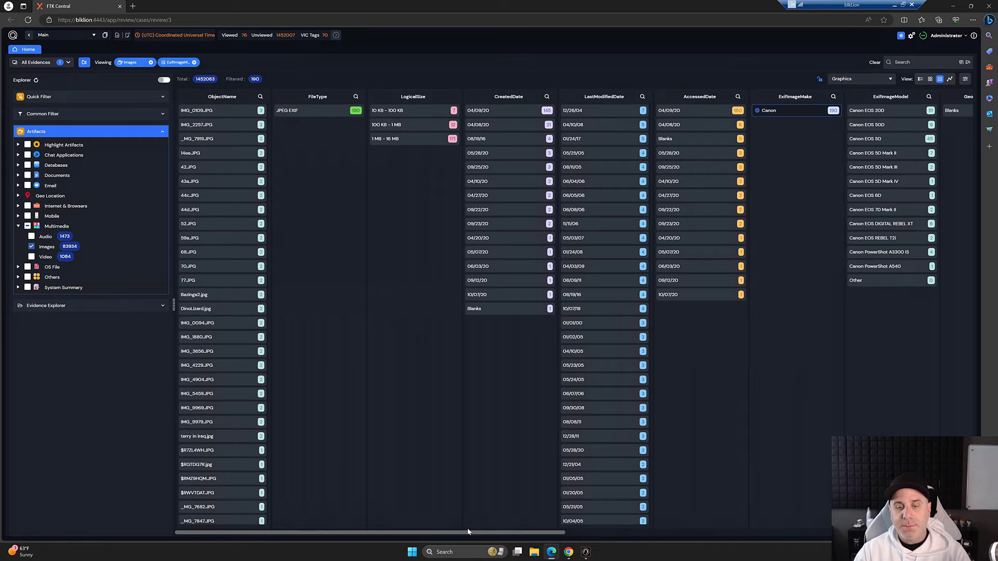
mouse_move(469, 535)
mouse_down()
mouse_move(768, 539)
mouse_move(462, 541)
mouse_up()
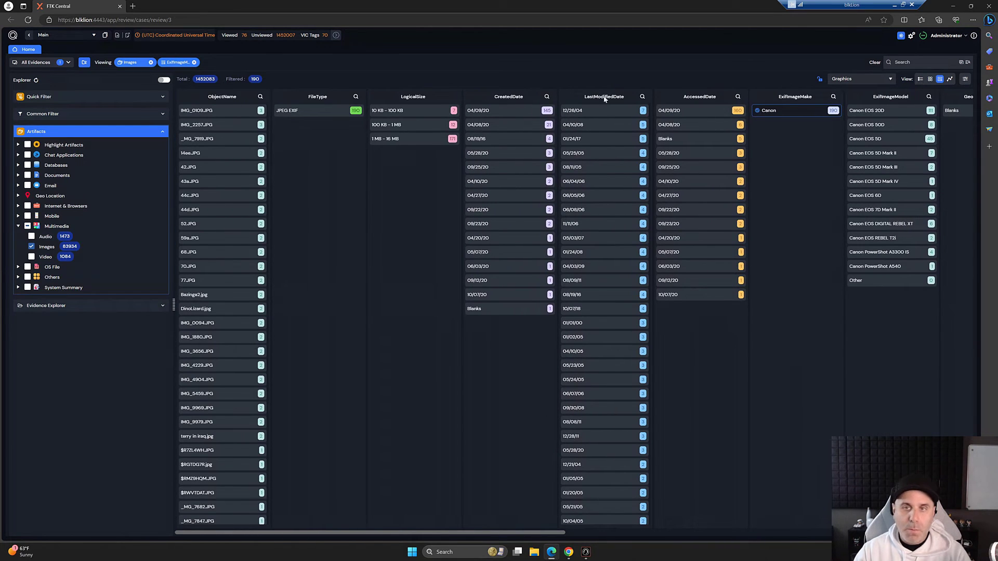
click(503, 111)
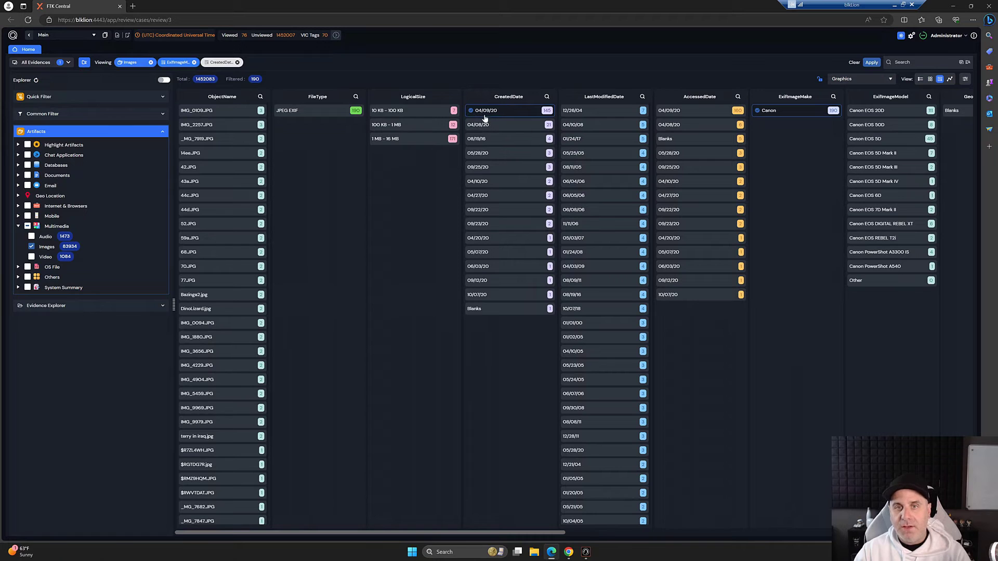
click(871, 62)
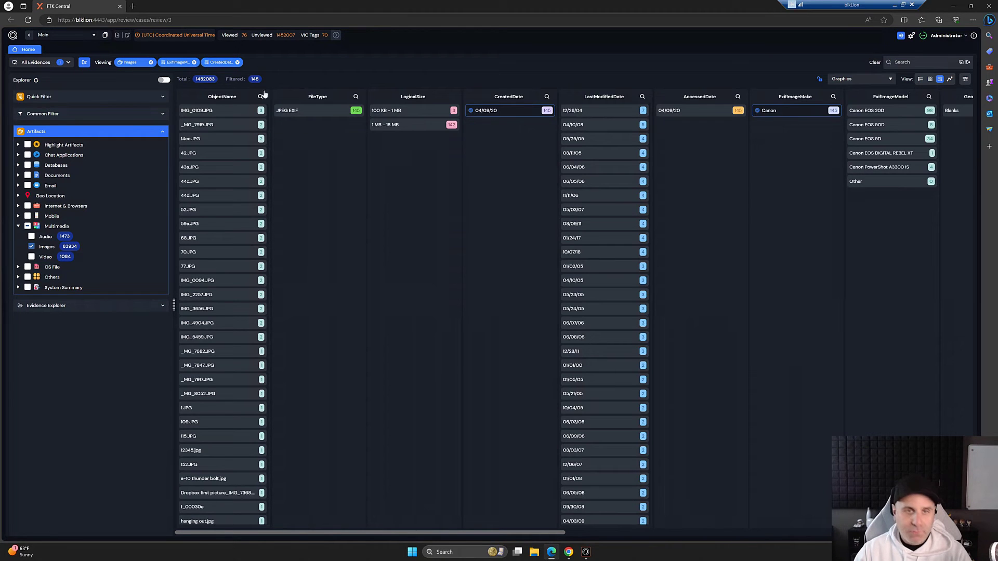
Display the filtered images as thumbnails with 200 items per page and look through them.
click(931, 80)
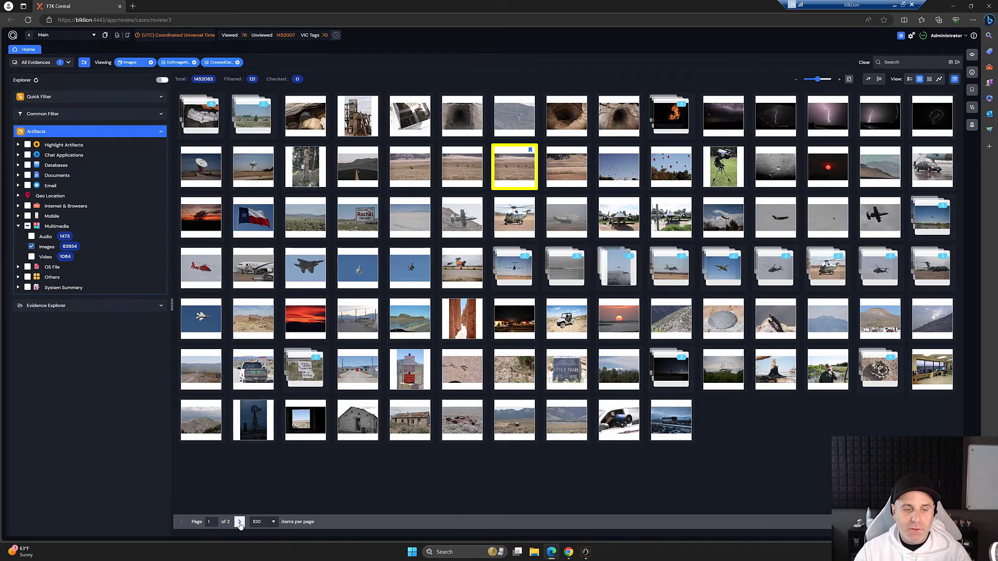
click(274, 522)
click(276, 495)
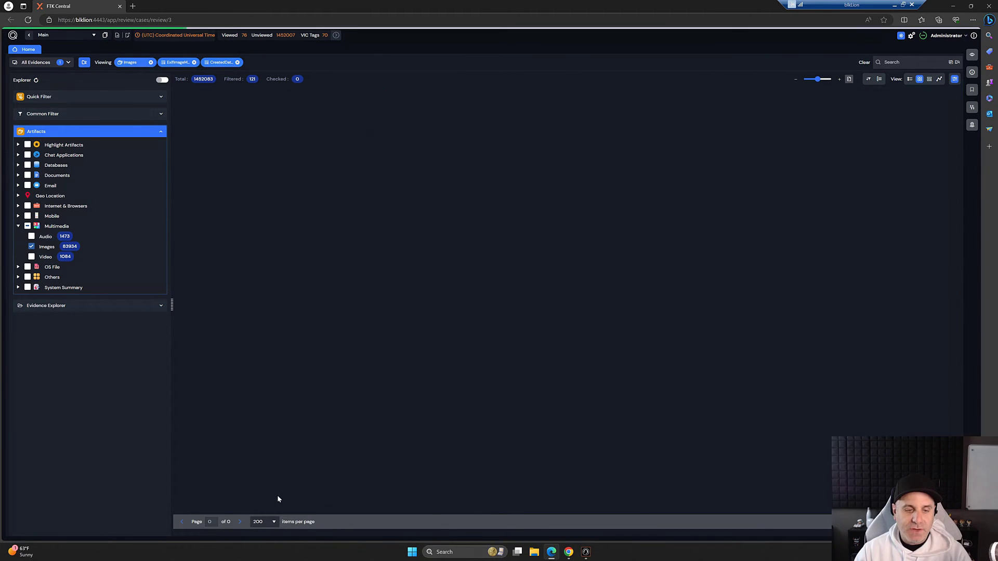
scroll(549, 263, down, 1)
scroll(549, 262, up, 1)
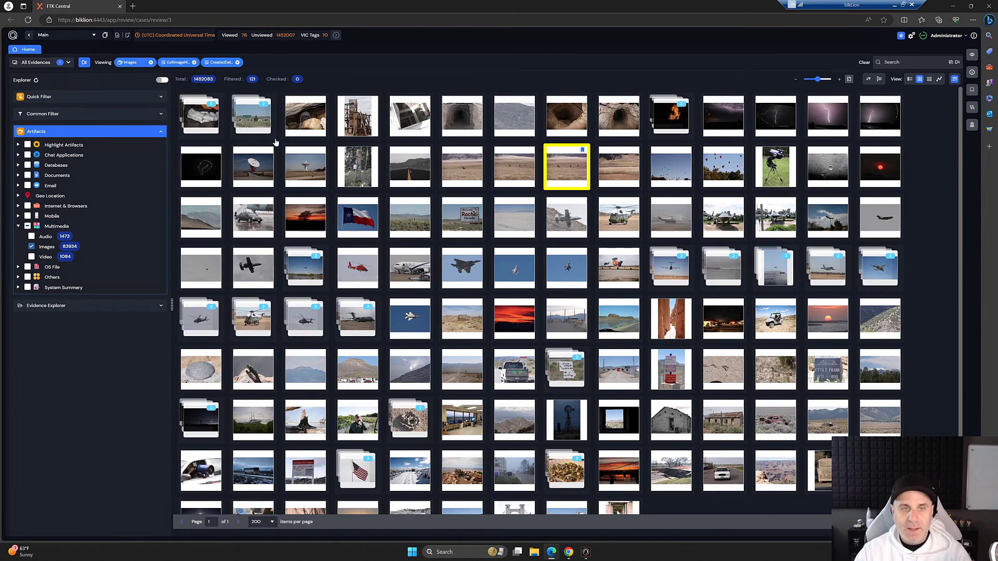